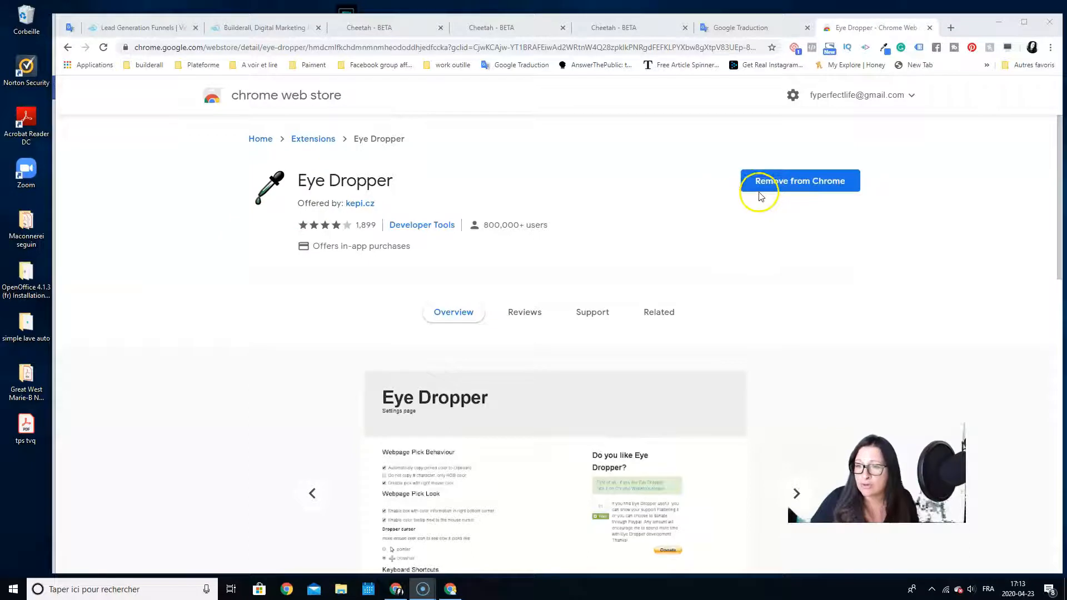
Look at the Eye Dropper extension's palette and selected colours on its Chrome Web Store page
left_click(884, 49)
left_click(884, 49)
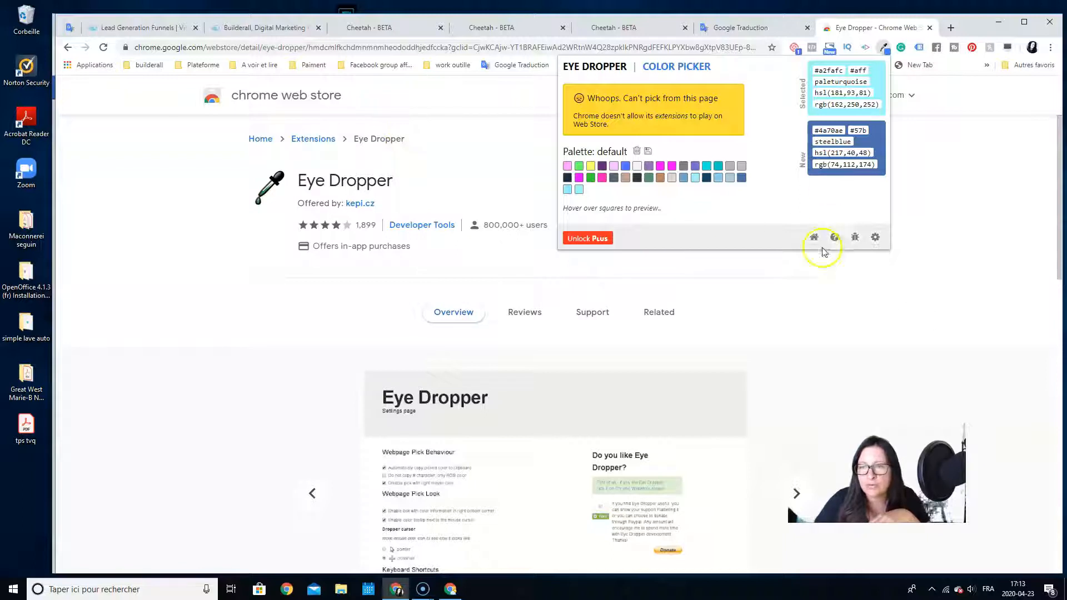
left_click(959, 242)
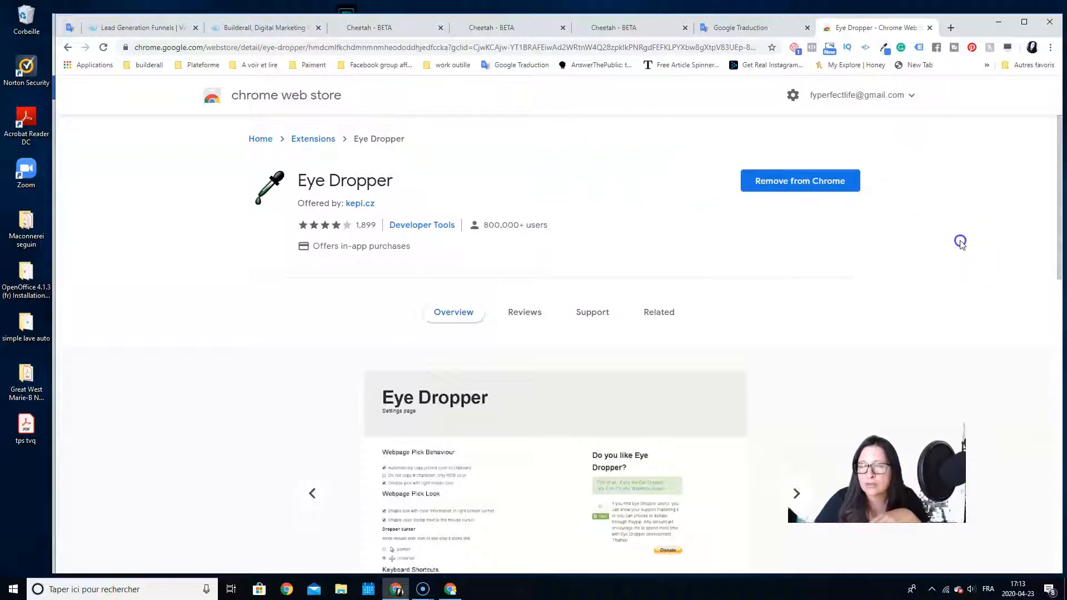
In the Cheetah editor page with the wave header, pick the purple colour #c428e6 from the web page using Eye Dropper
left_click(372, 28)
left_click(484, 29)
left_click(638, 27)
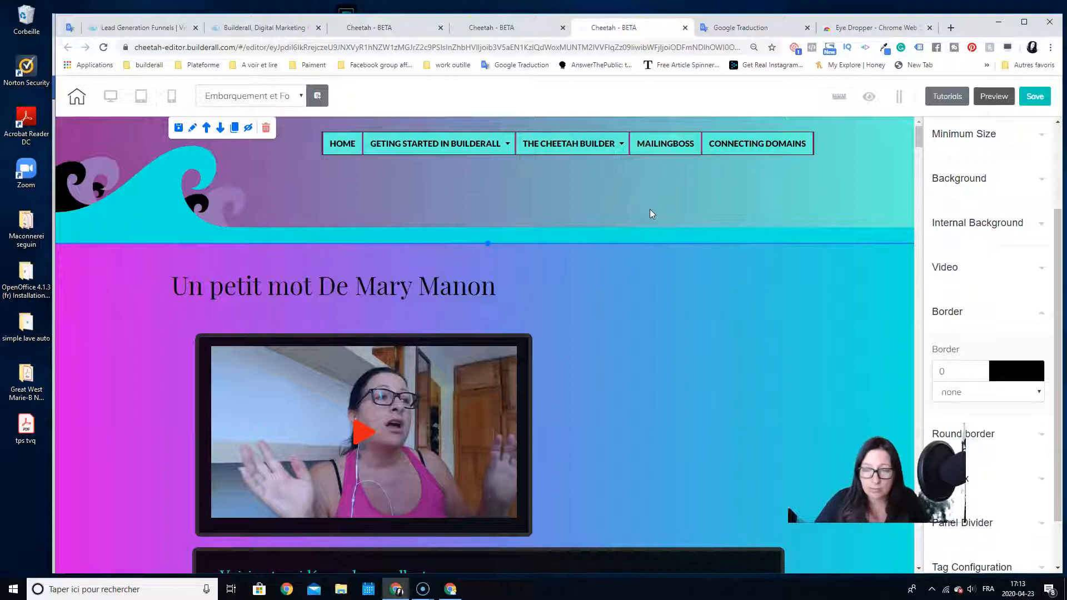
left_click(883, 52)
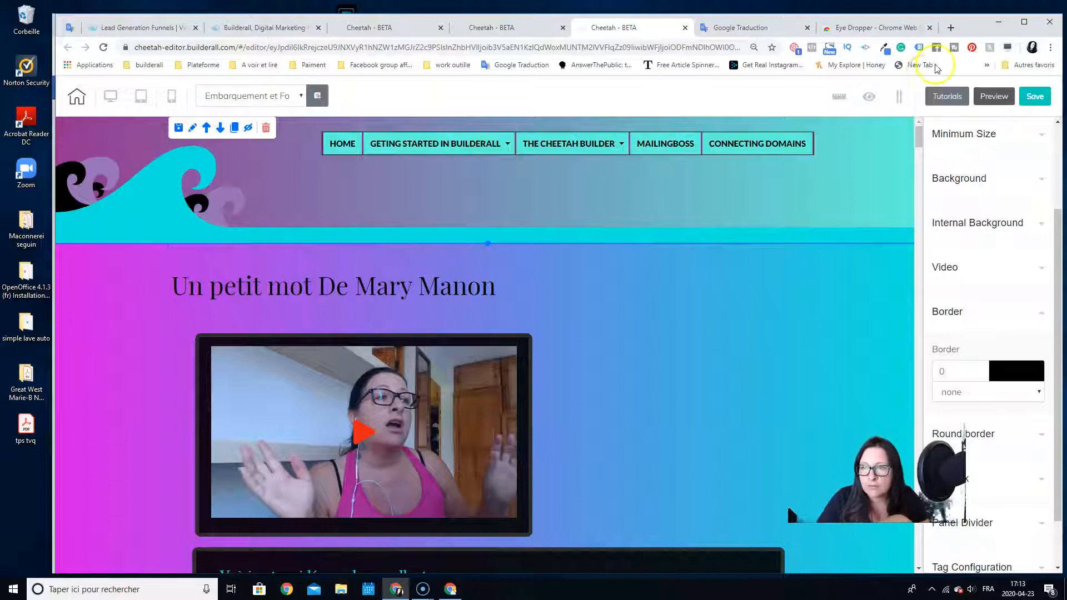
left_click(887, 53)
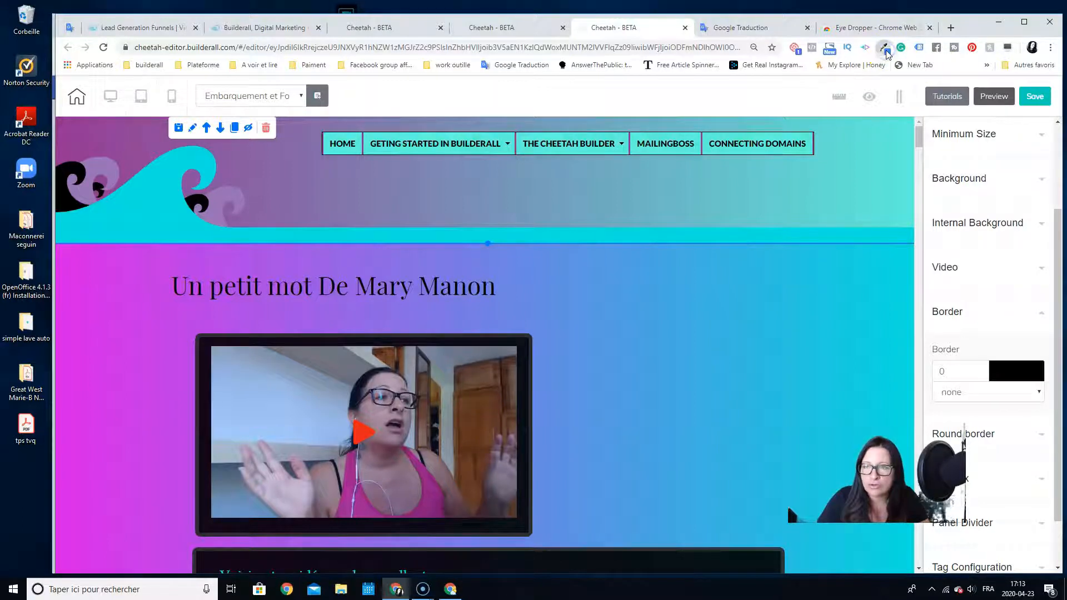
left_click(580, 98)
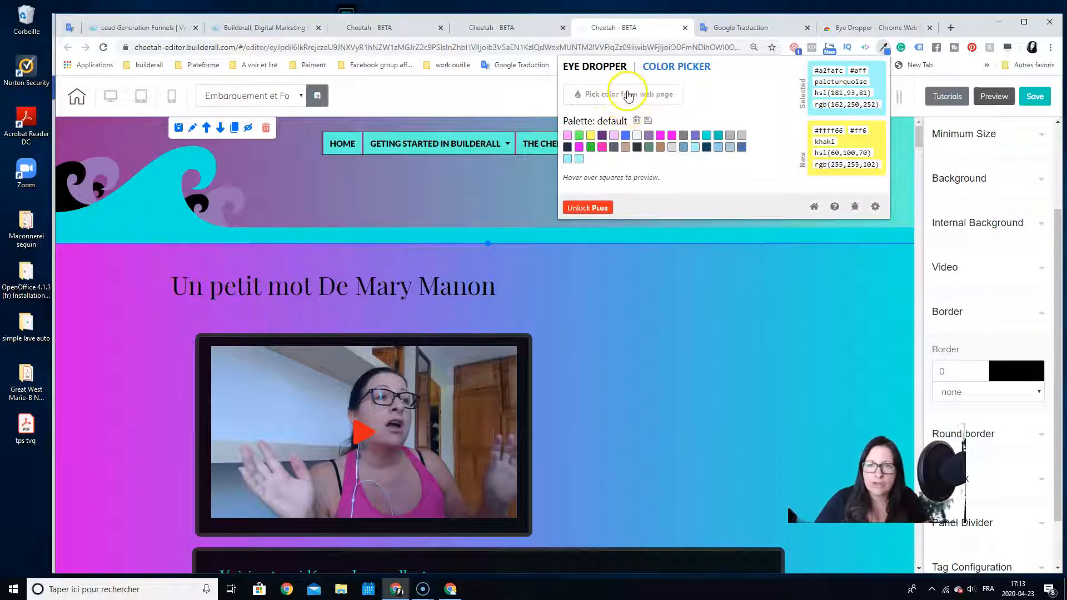
left_click(632, 96)
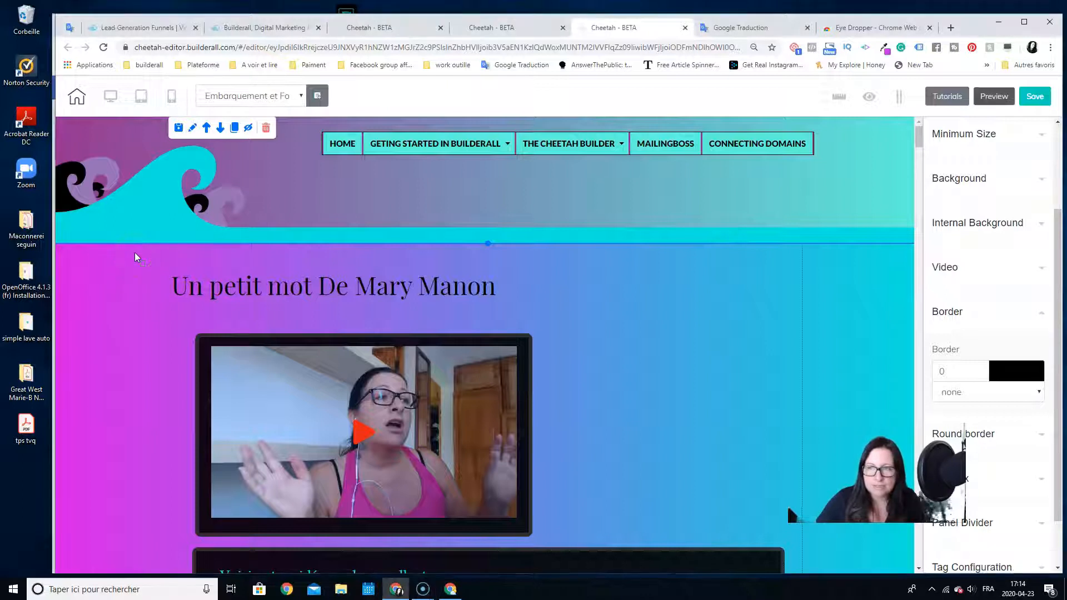
left_click(884, 49)
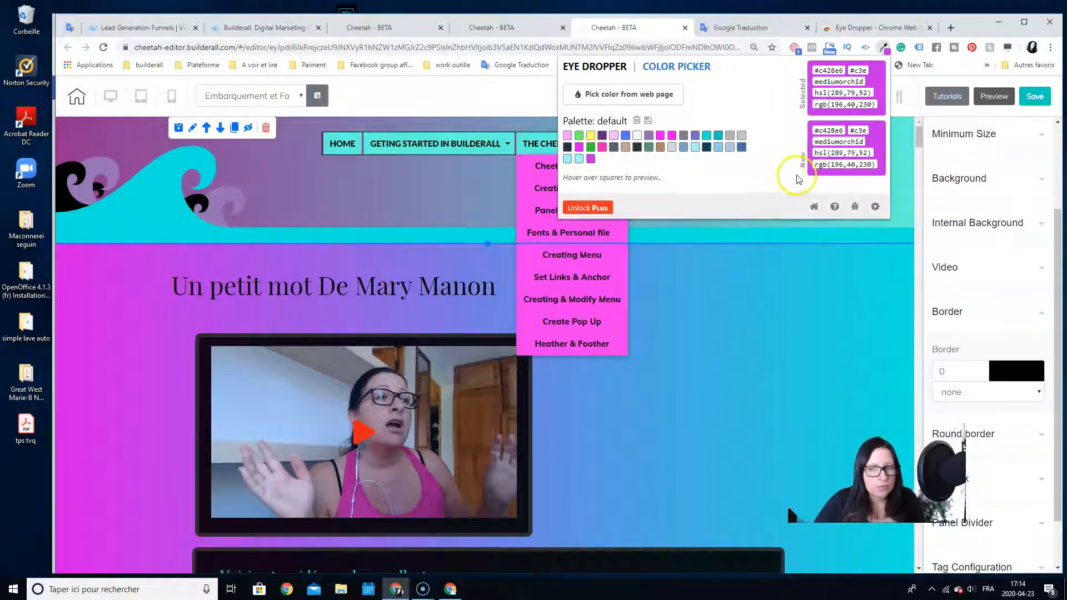
Select the dark turquoise swatch #0fe9de in the Eye Dropper palette and highlight its hex code
left_click(706, 137)
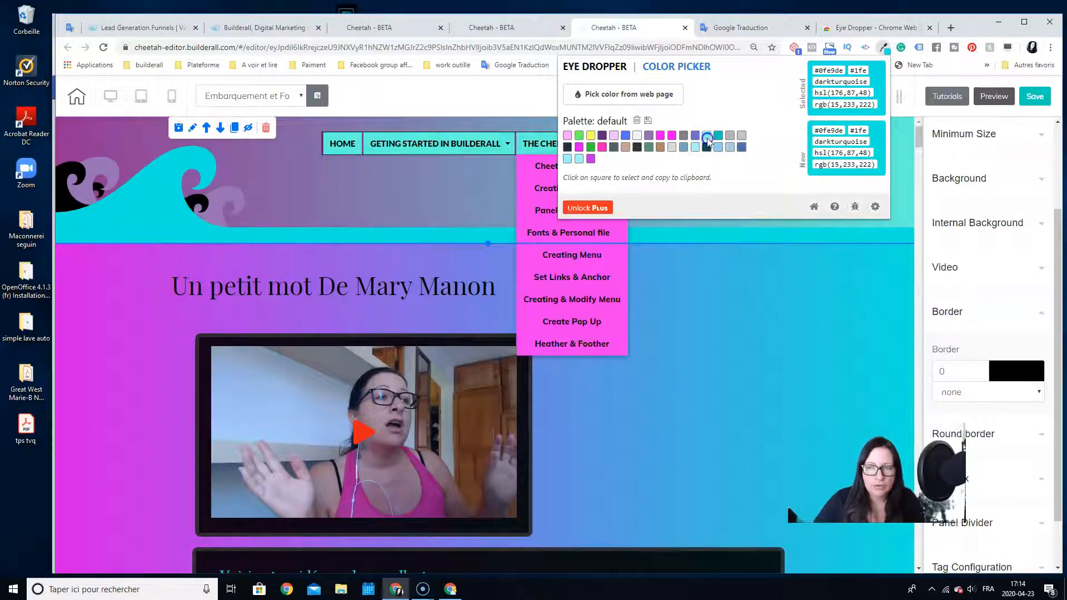
left_click(855, 70)
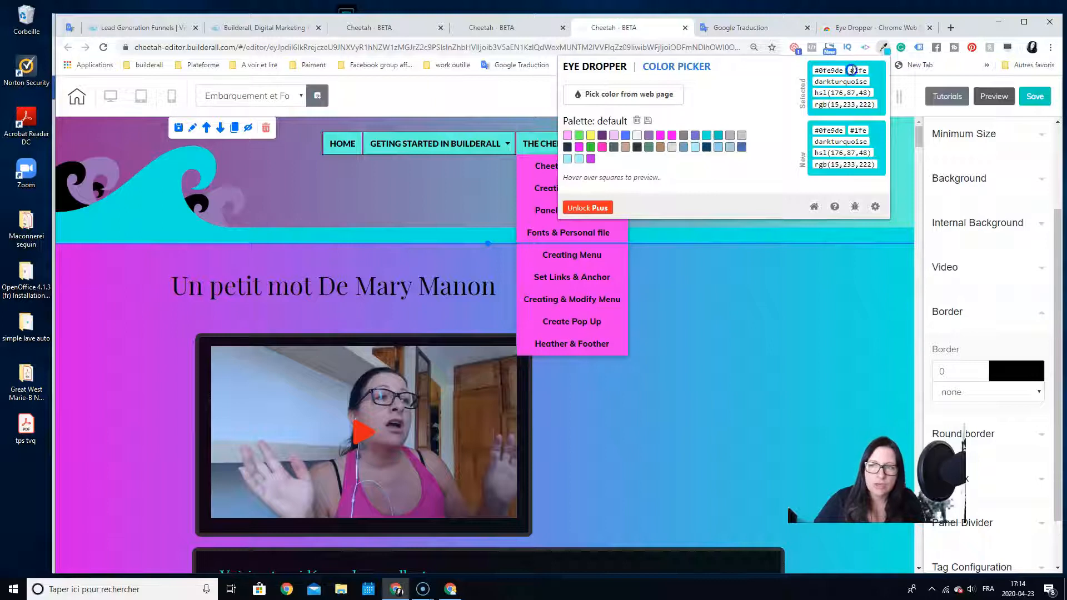
left_click_drag(848, 71, 810, 71)
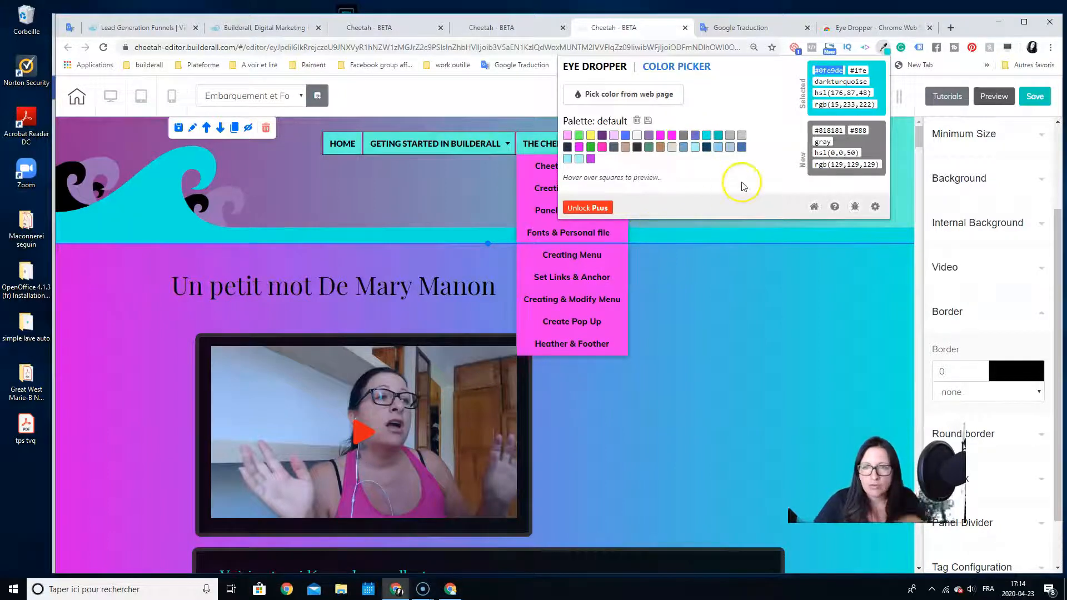
Select the steel blue swatch #4a70ae in the Eye Dropper palette and copy its hex code
left_click(742, 146)
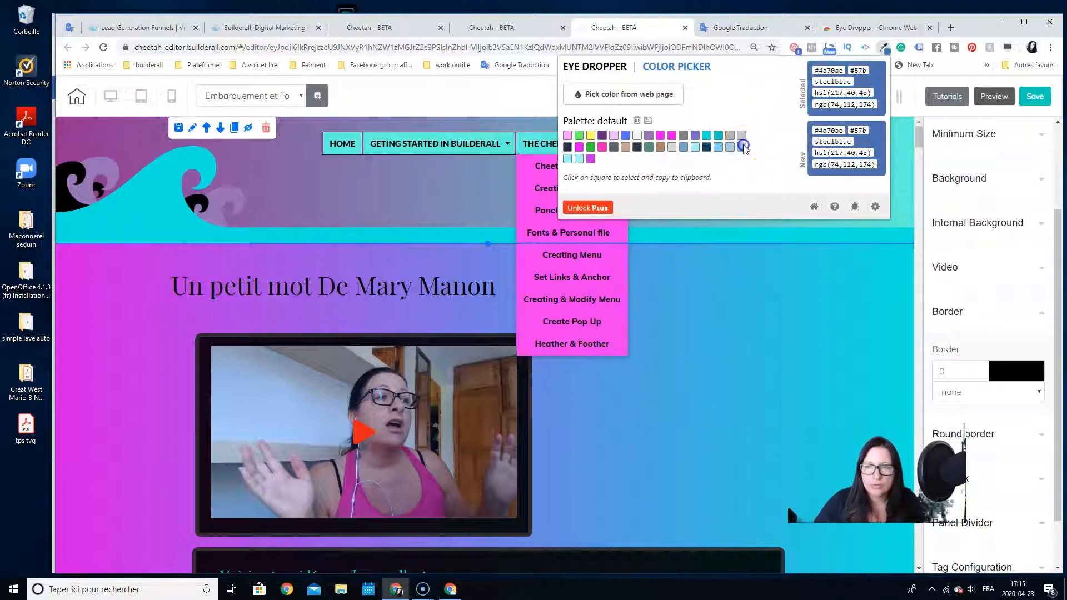
left_click(827, 71)
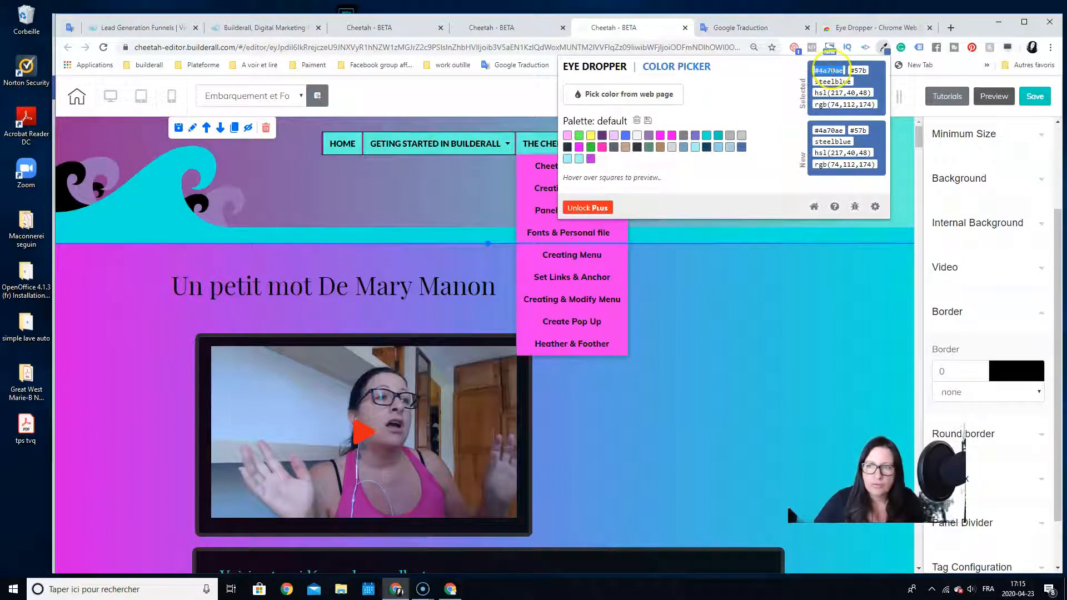
right_click(833, 72)
left_click(856, 78)
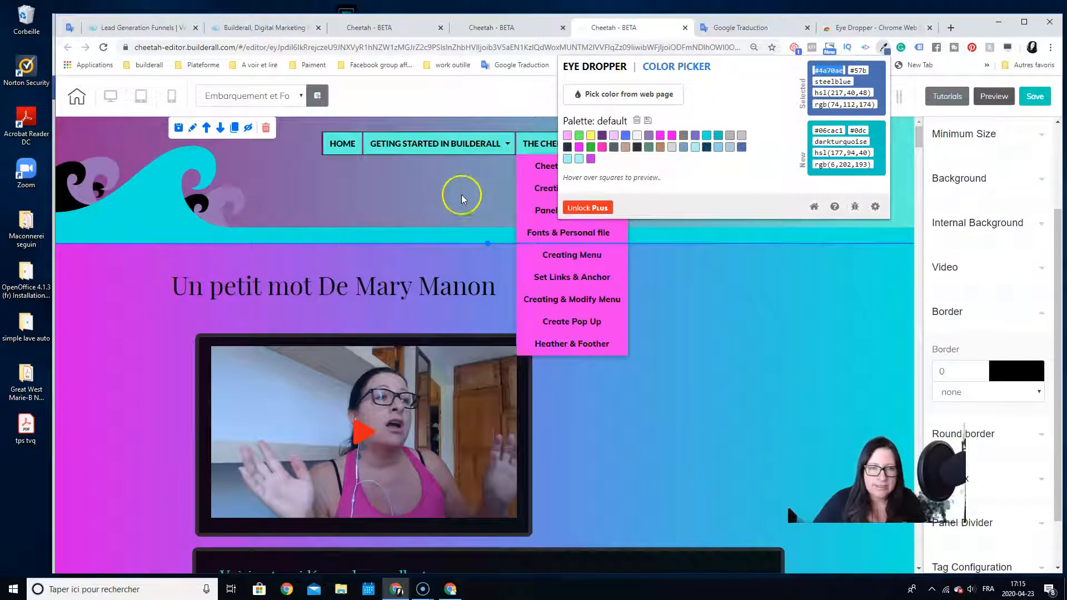
Set the text colour of the whole heading above the video to #4a70ae and move the heading slightly down
left_click(395, 297)
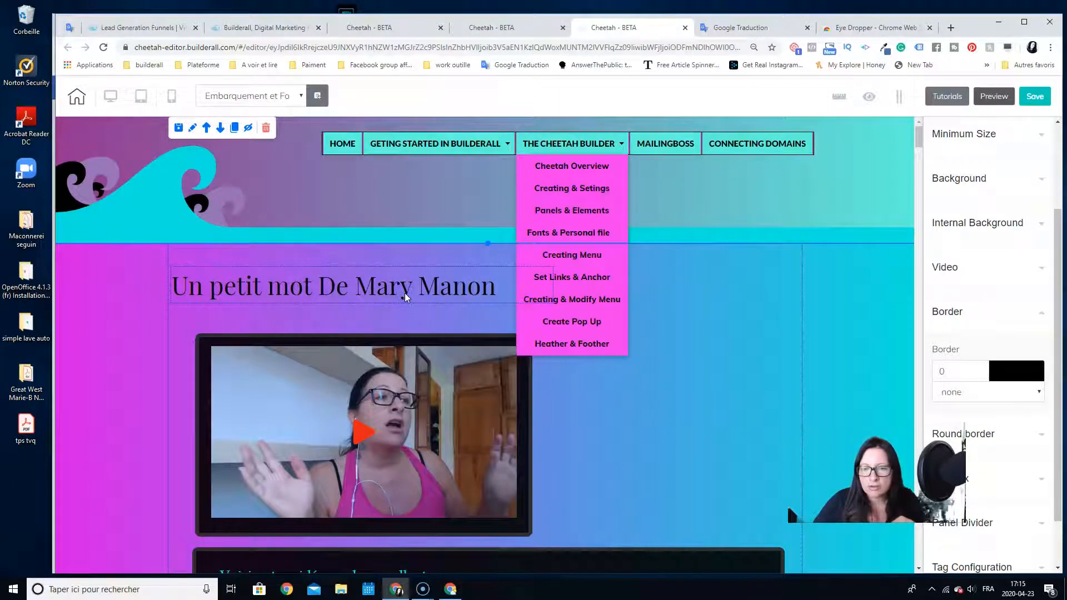
left_click(725, 369)
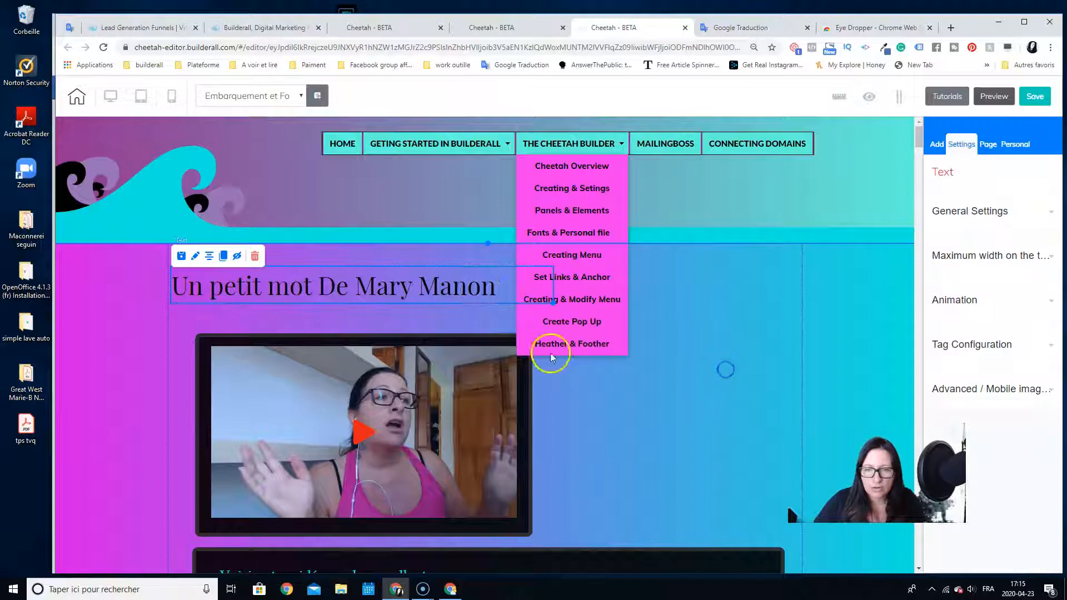
left_click(477, 292)
double_click(475, 291)
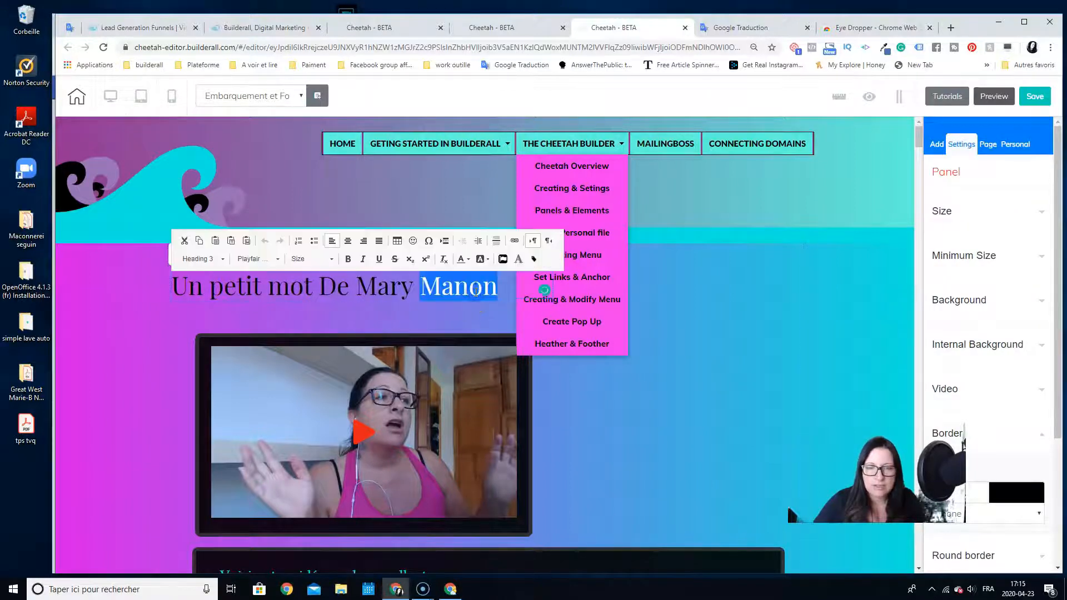
left_click(502, 285)
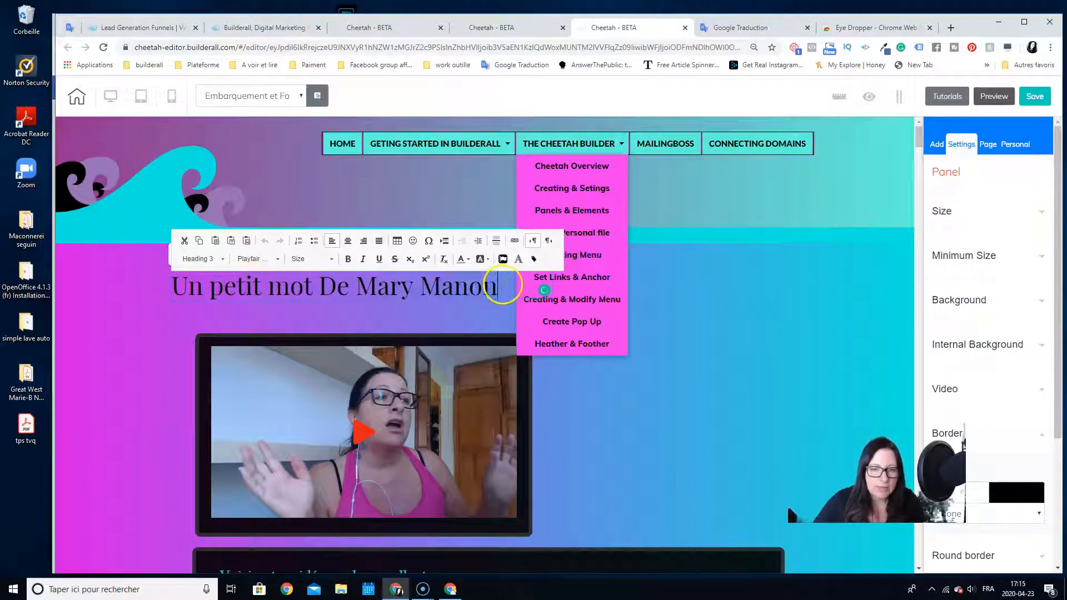
left_click_drag(501, 285, 174, 288)
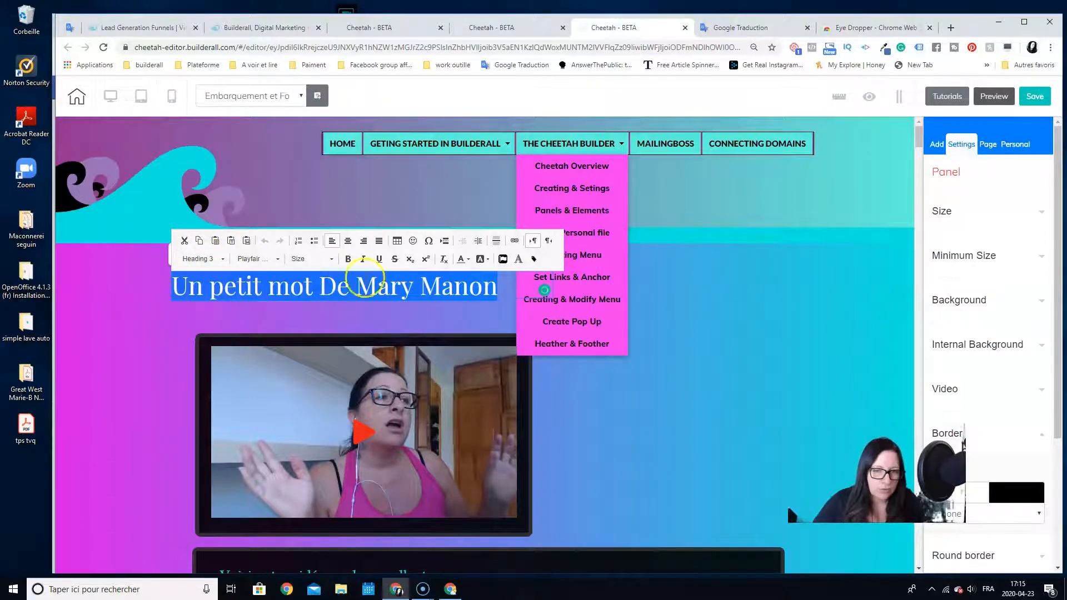
left_click(468, 261)
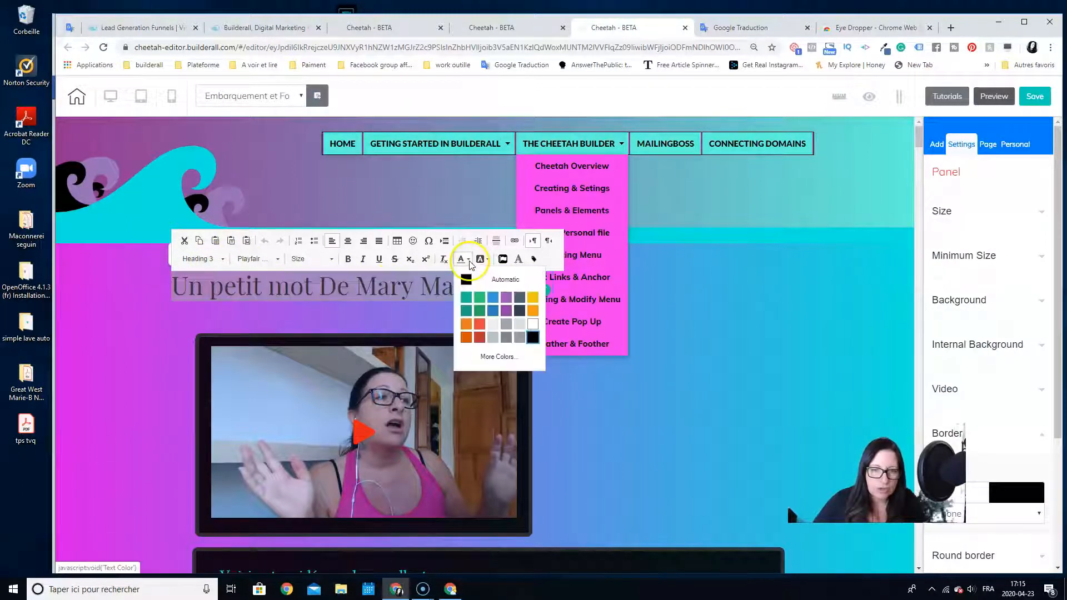
left_click(496, 357)
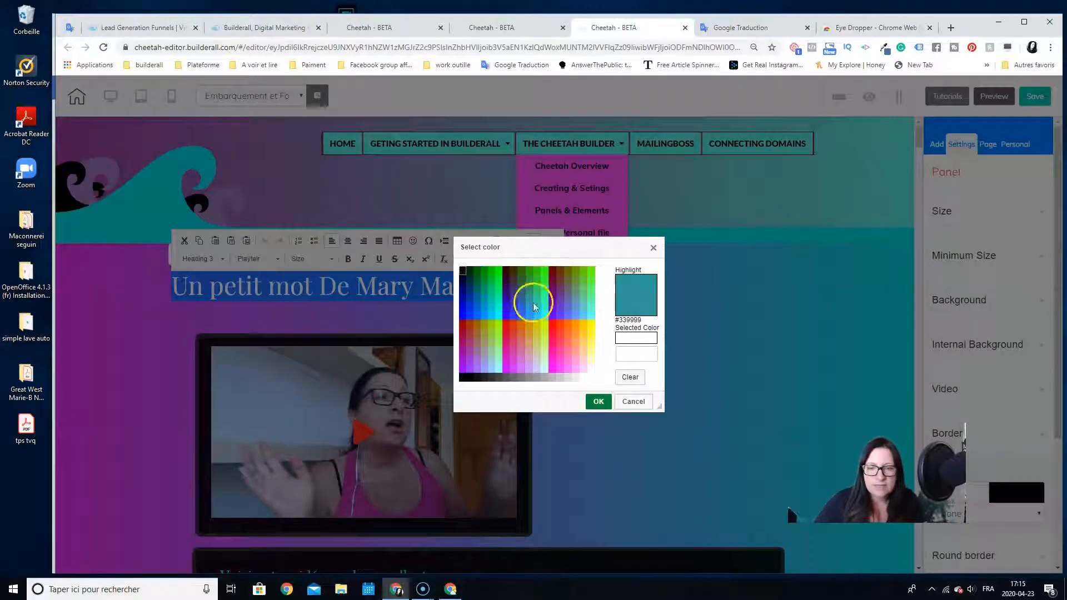
left_click(625, 341)
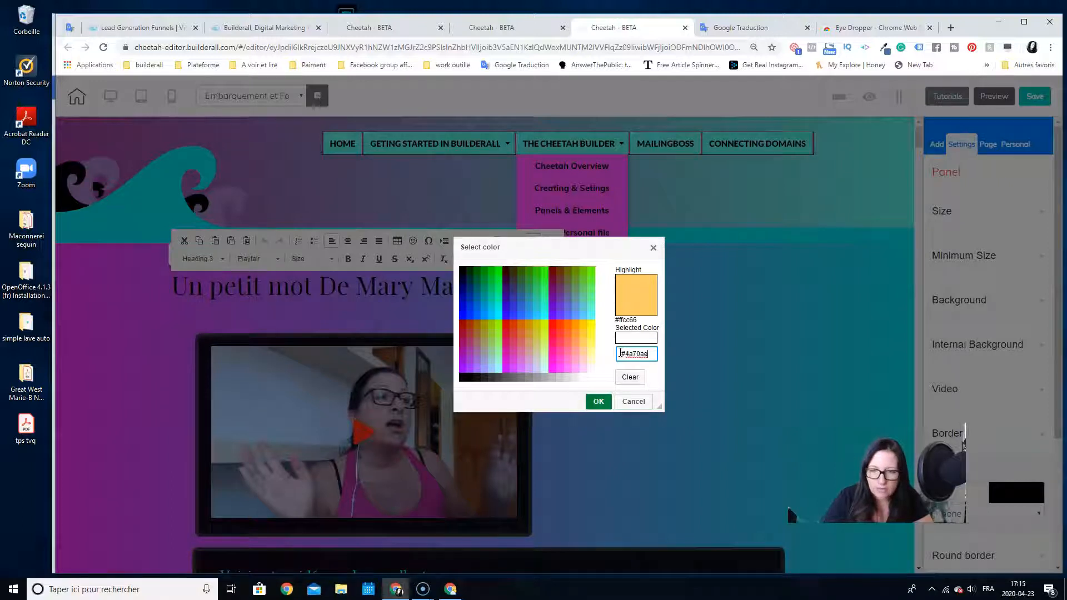
left_click(630, 339)
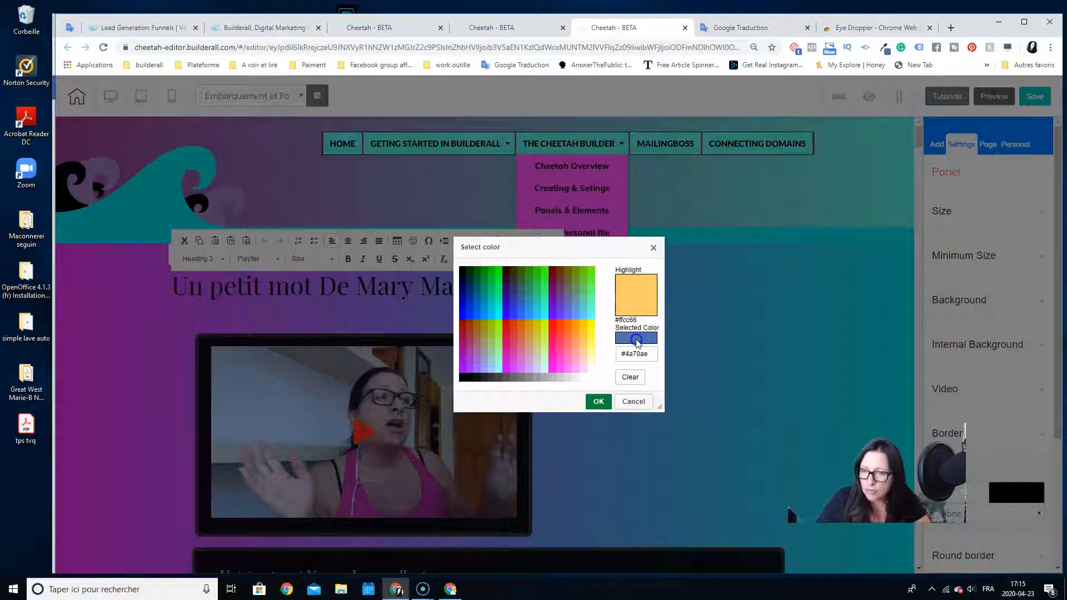
left_click(890, 51)
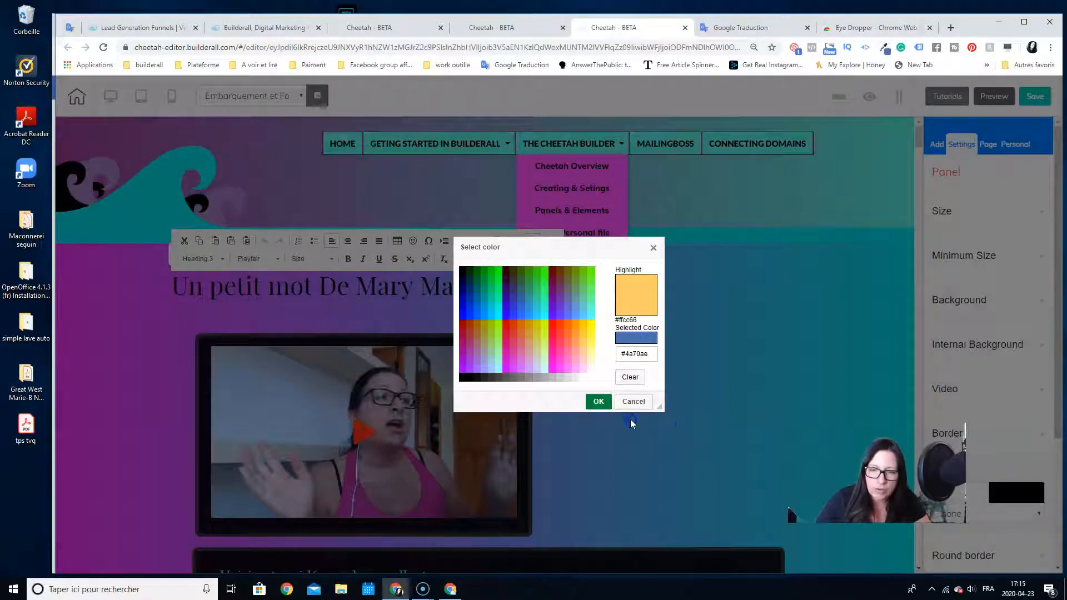
left_click(597, 401)
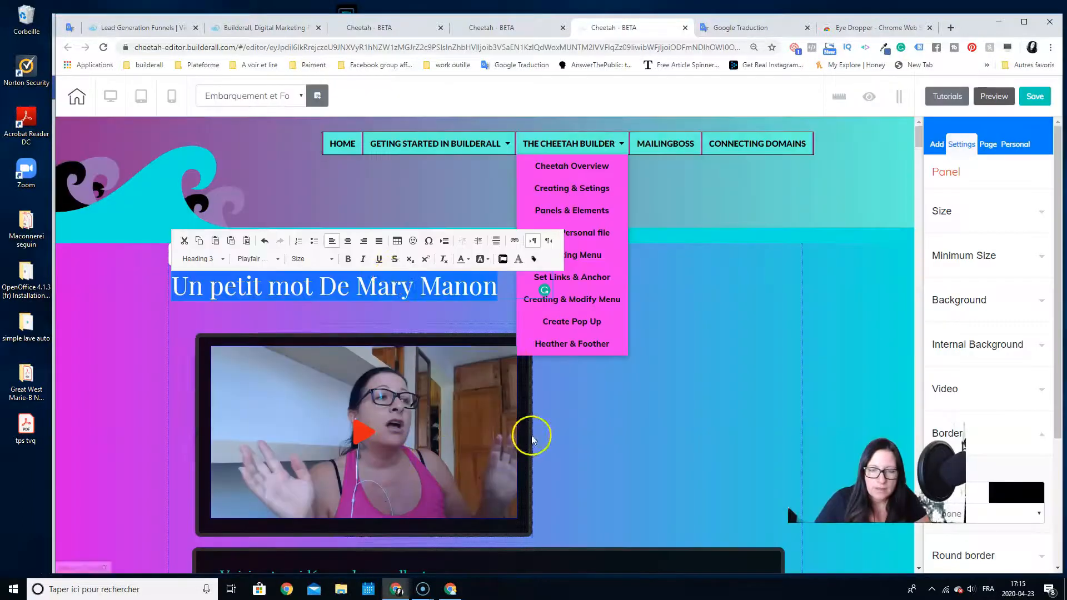
left_click(381, 311)
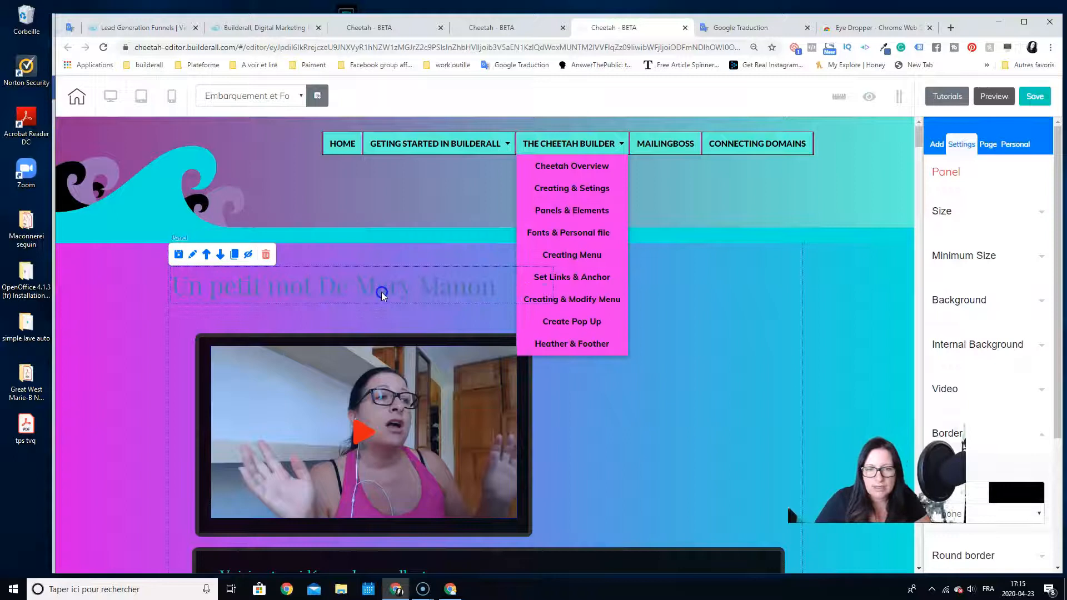
left_click_drag(411, 300, 382, 301)
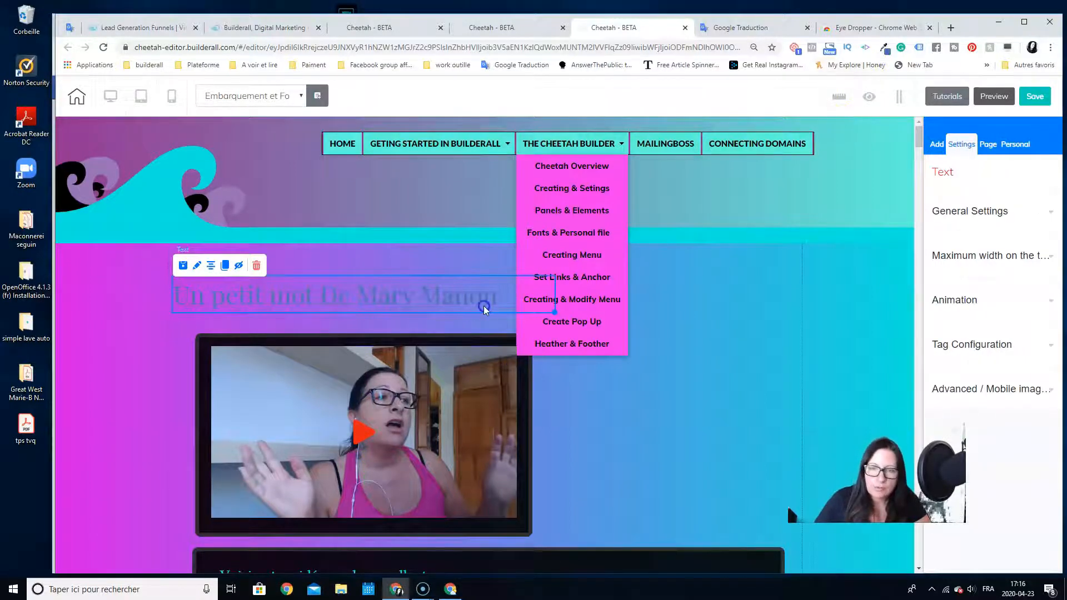
Choose the lighter blue #a2c1f5 in Eye Dropper's Color Picker, set it as the selected colour and highlight its hex code
left_click(886, 51)
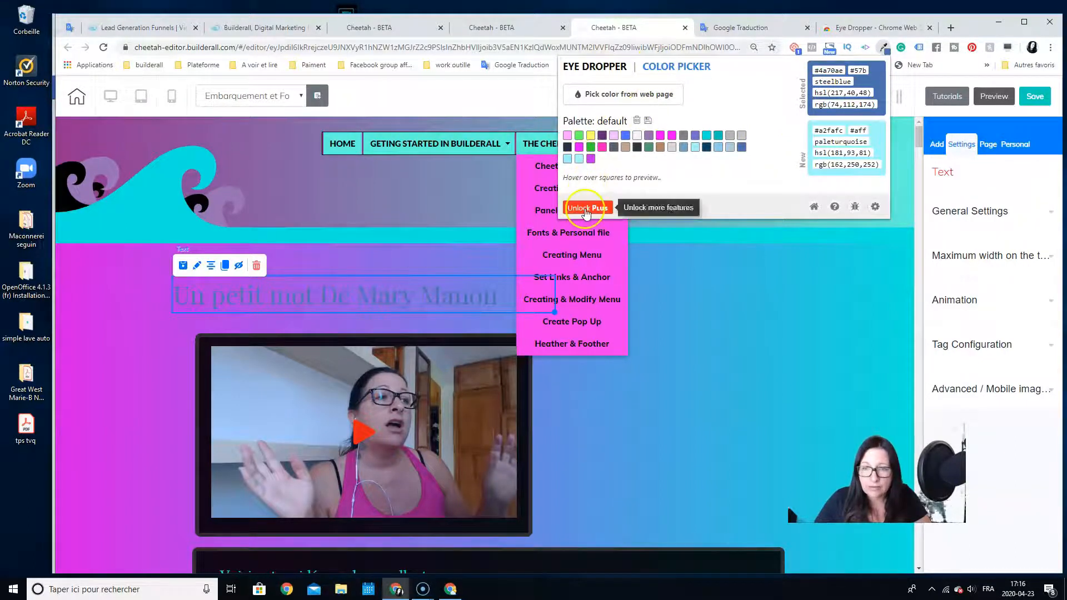
left_click(662, 66)
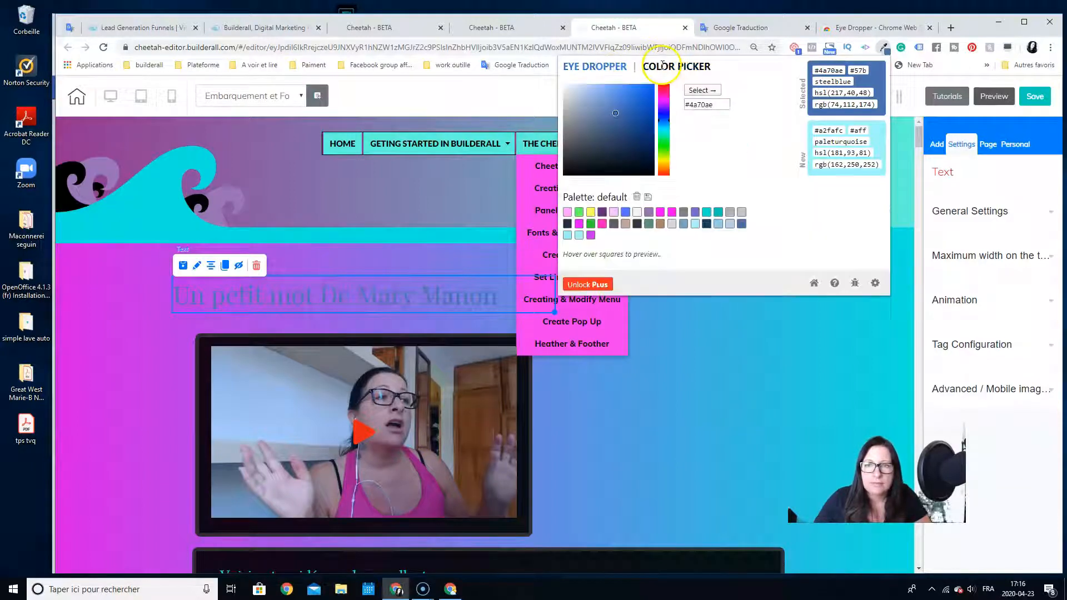
mouse_move(615, 113)
left_mouse_down()
mouse_move(629, 89)
mouse_move(643, 114)
mouse_move(607, 148)
mouse_move(617, 157)
mouse_move(646, 95)
mouse_move(594, 87)
left_mouse_up()
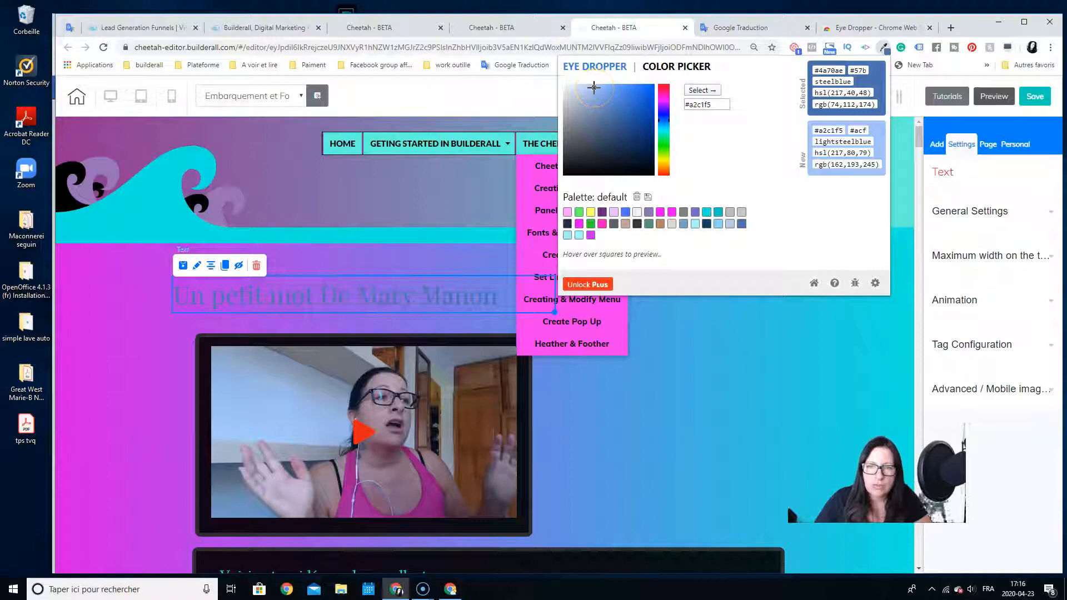
left_click(708, 90)
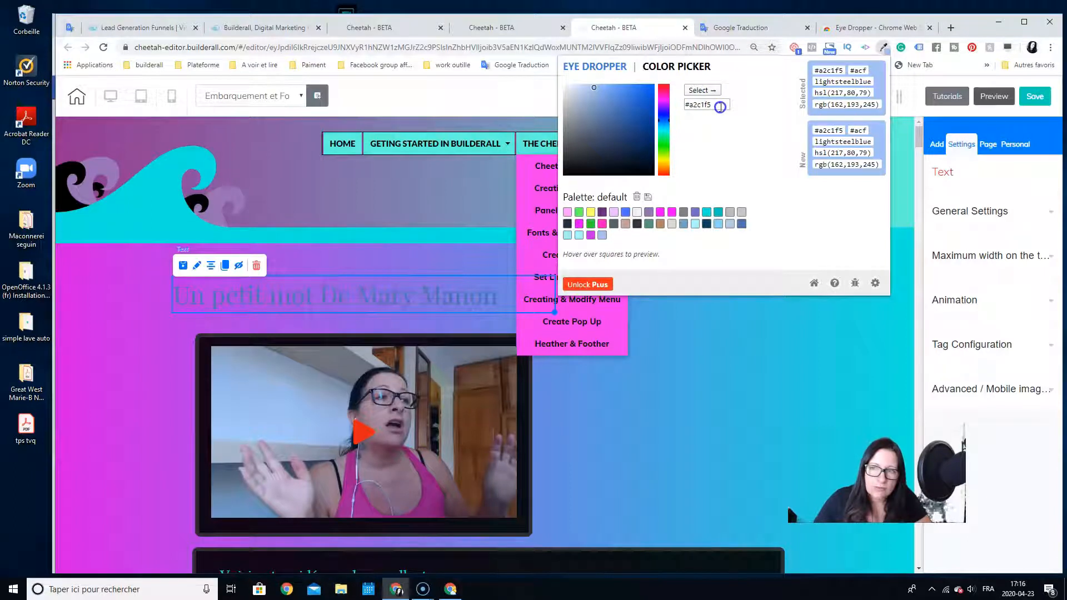
left_click_drag(719, 107, 674, 107)
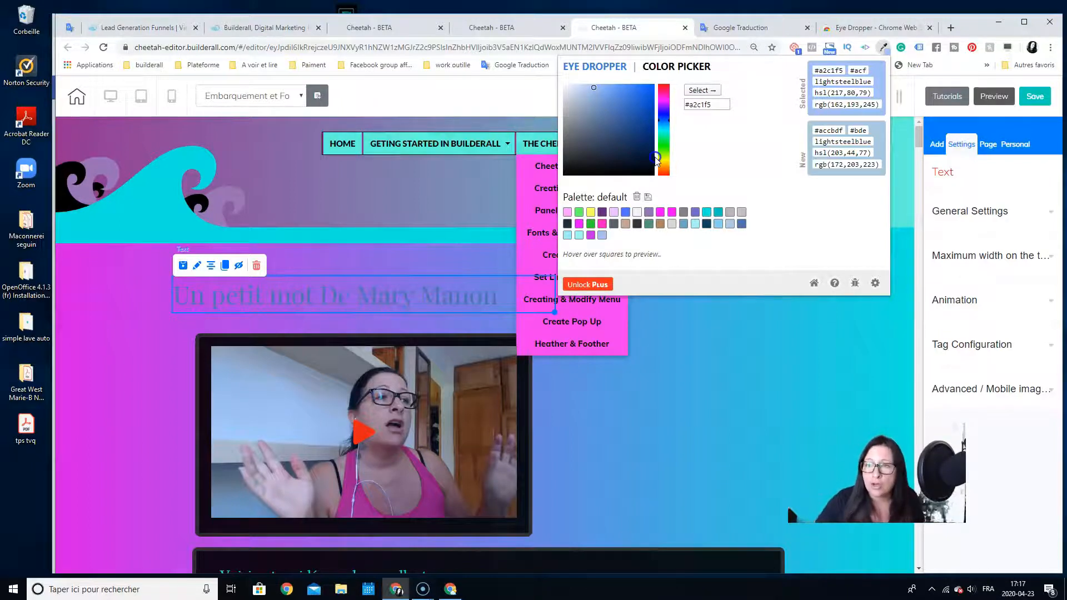
Reopen Eye Dropper with its web page picking option and default palette
left_click(884, 48)
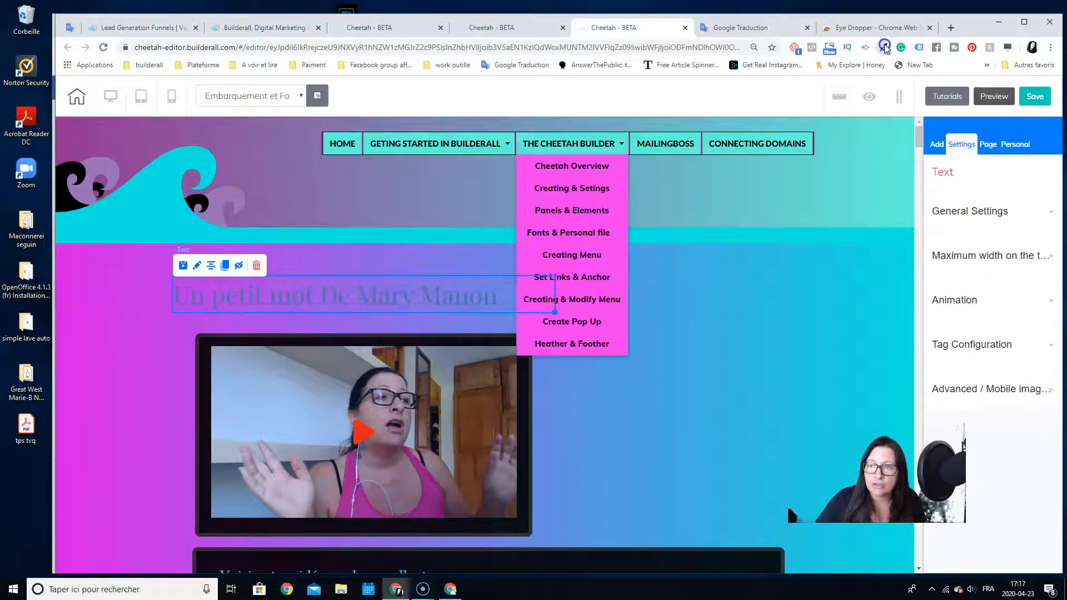
left_click(884, 48)
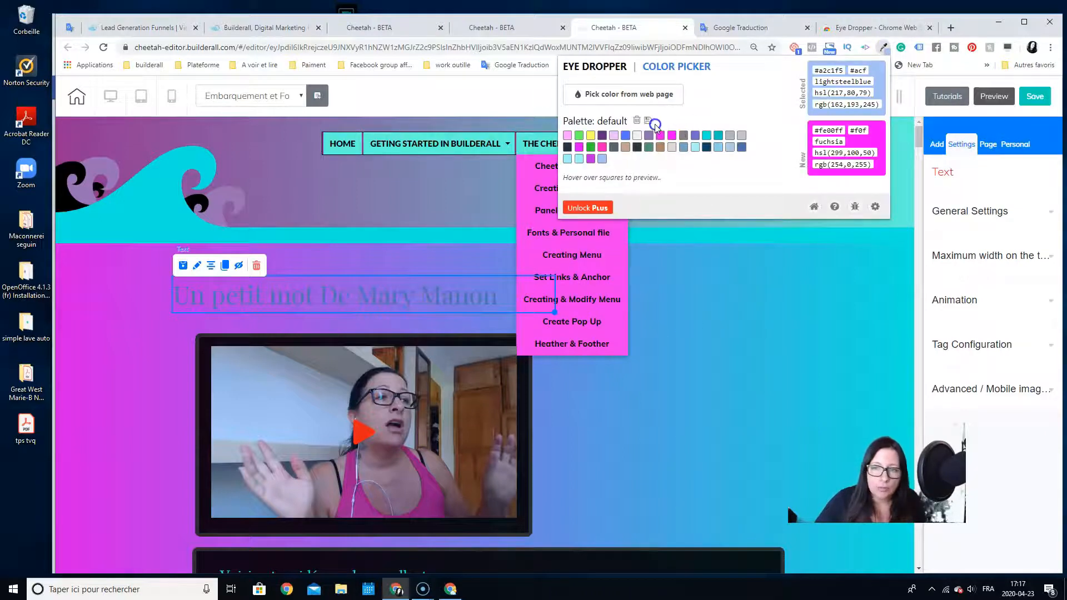